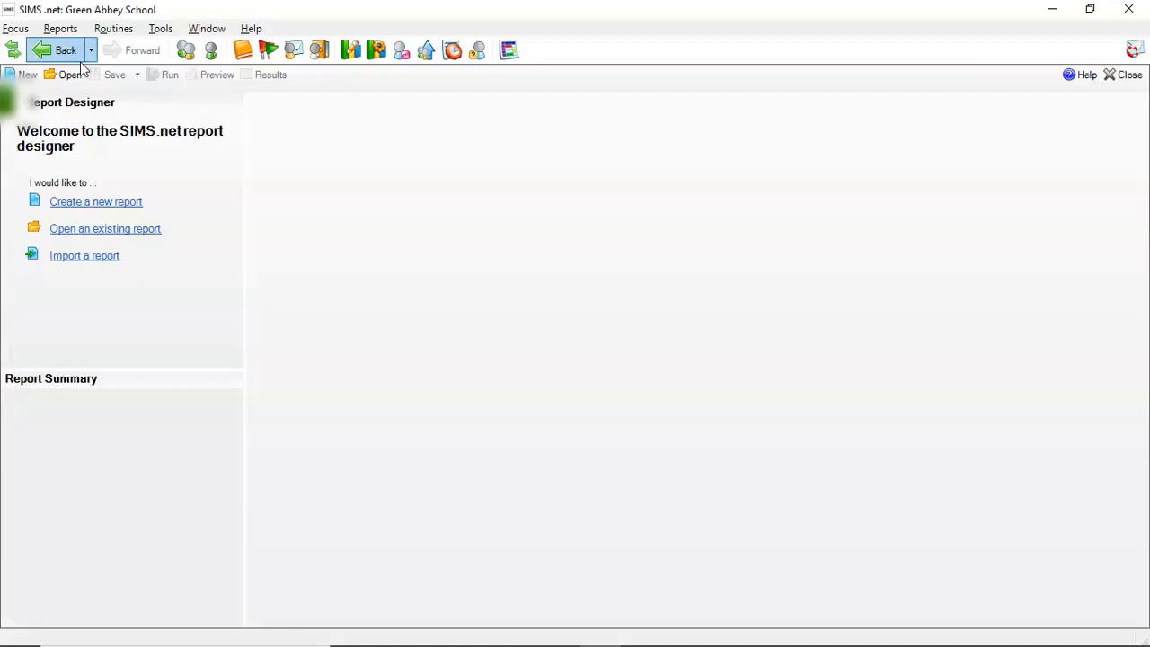
# Open the existing Student report PB Attendance Marks 2122 in the report designer.
pyautogui.click(109, 231)
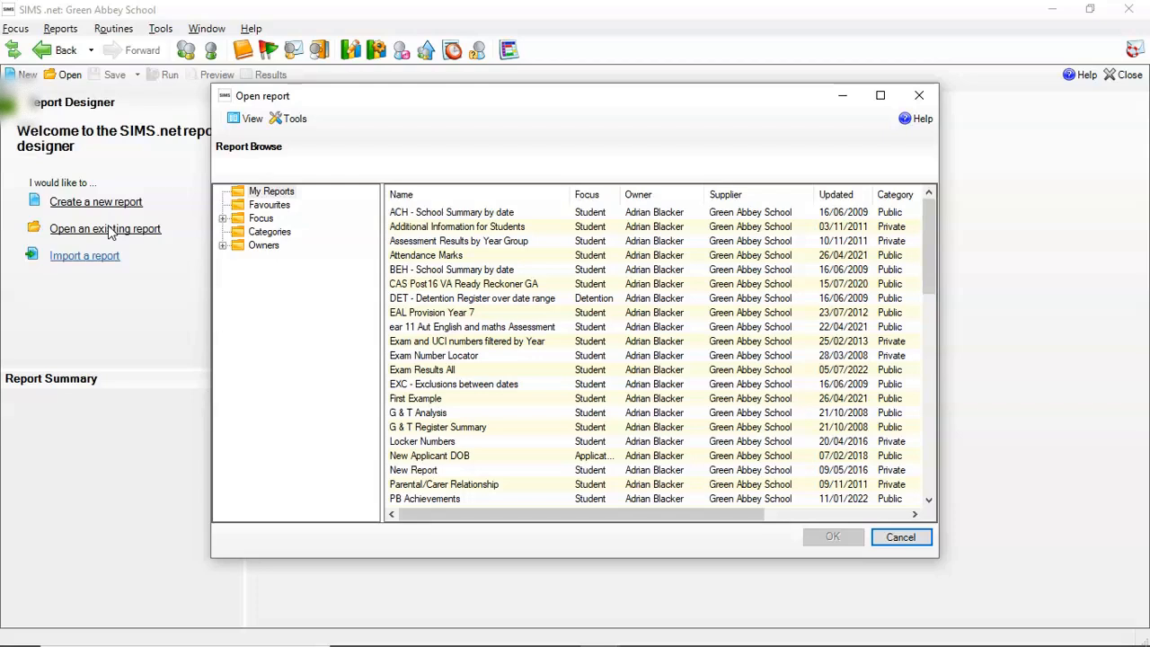
pyautogui.click(222, 219)
pyautogui.click(282, 204)
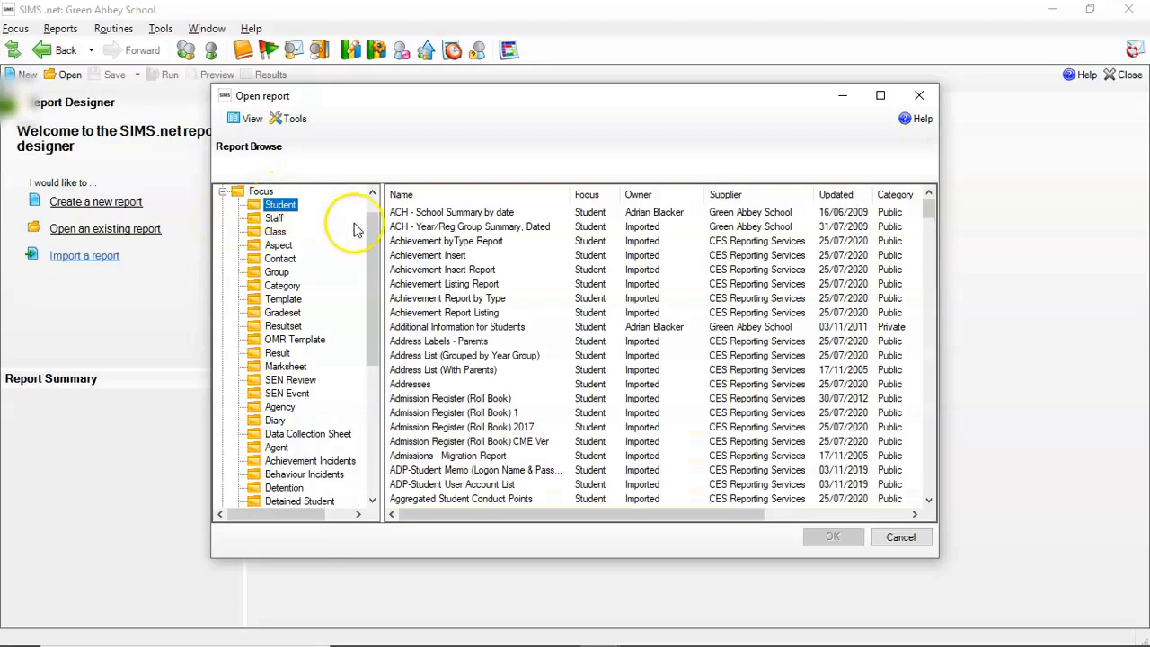
pyautogui.click(450, 301)
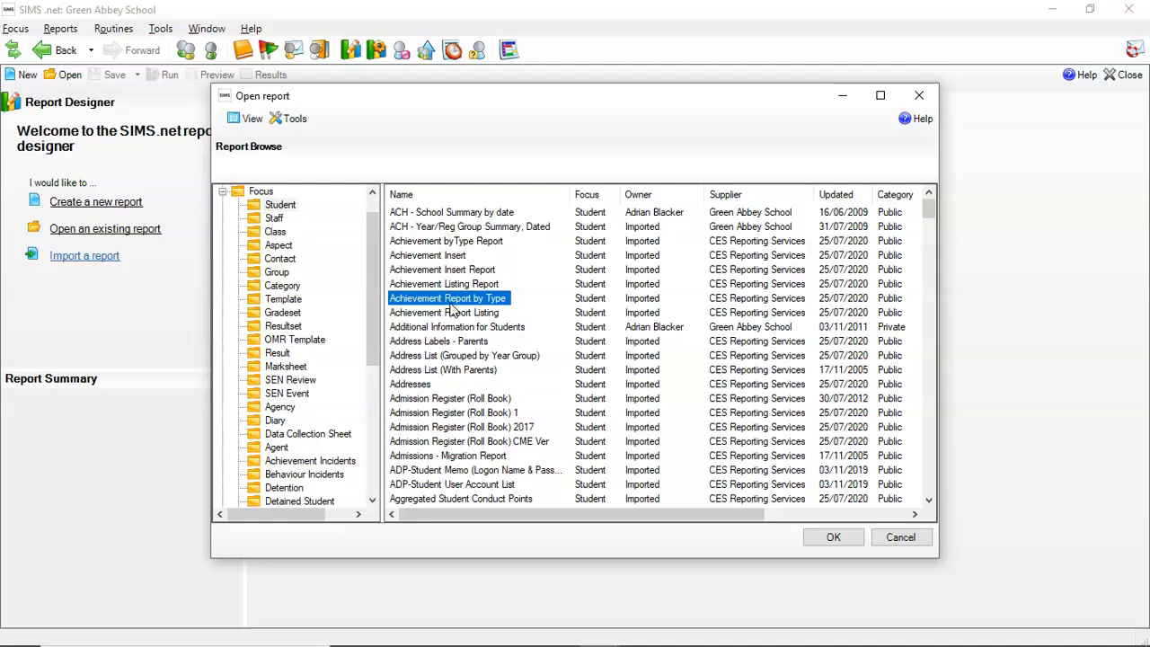
pyautogui.write('pb')
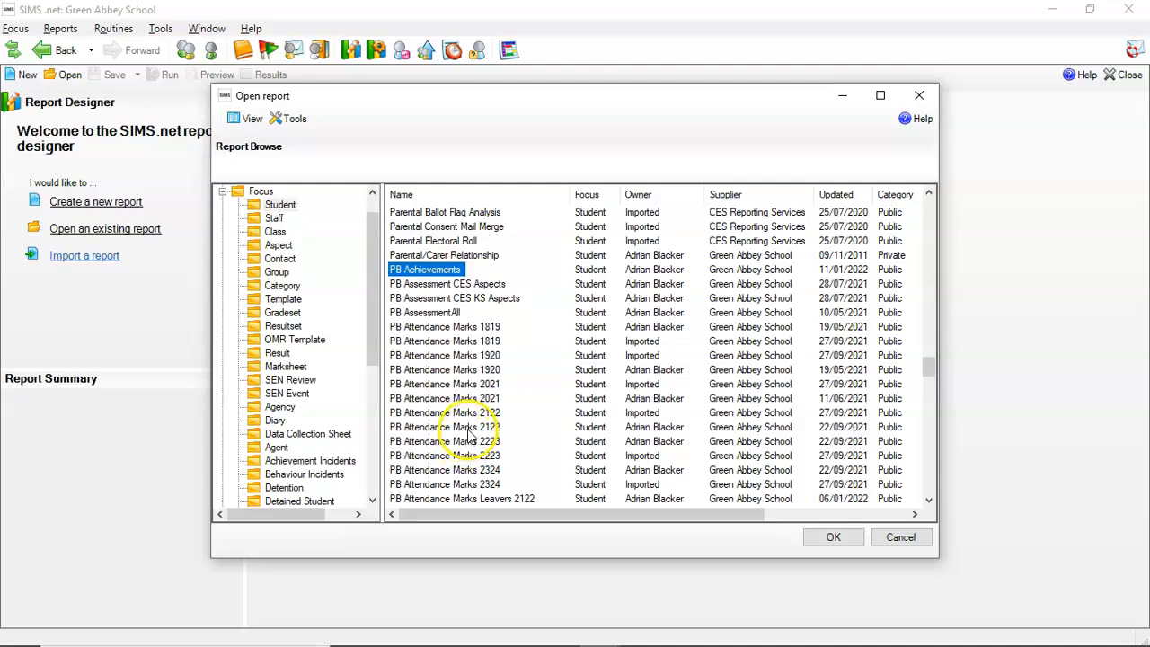
pyautogui.click(469, 428)
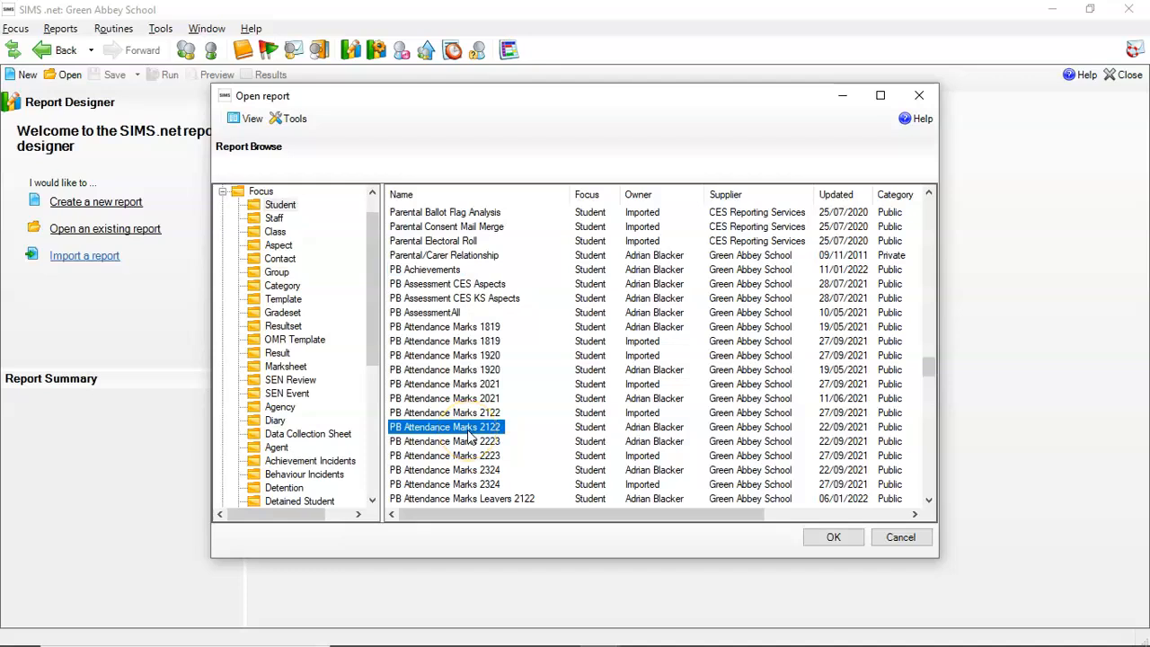
pyautogui.doubleClick(467, 429)
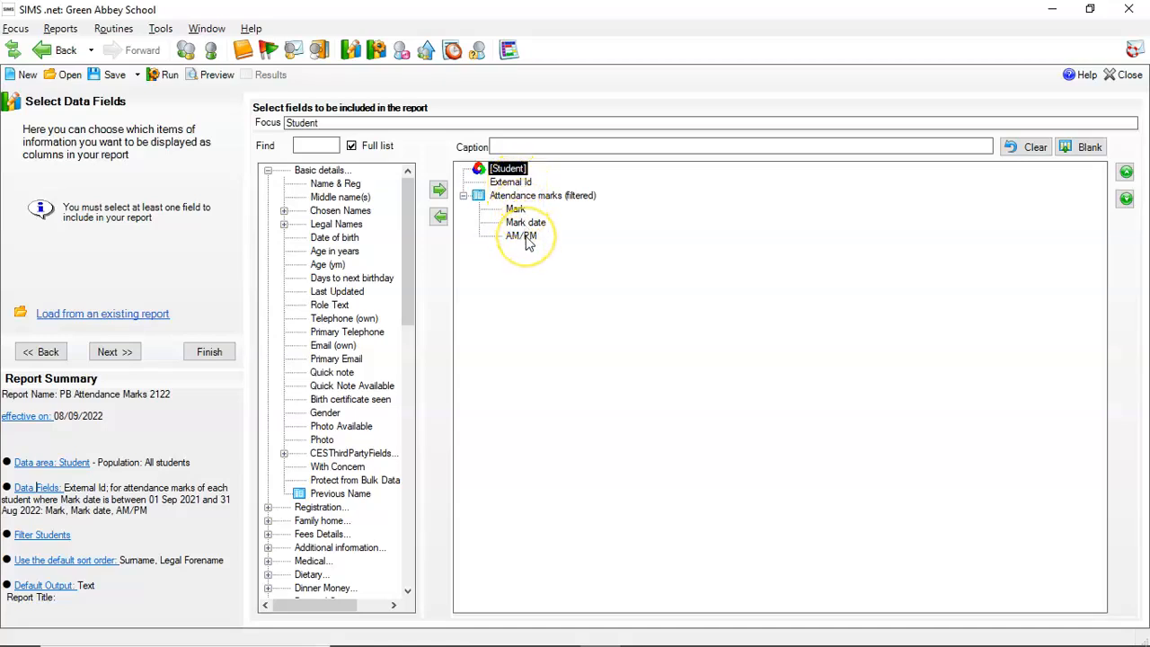
# Set the Attendance marks date filter to between 01 September 2022 and 31 August 2023, with the runtime prompt turned off.
pyautogui.click(532, 197)
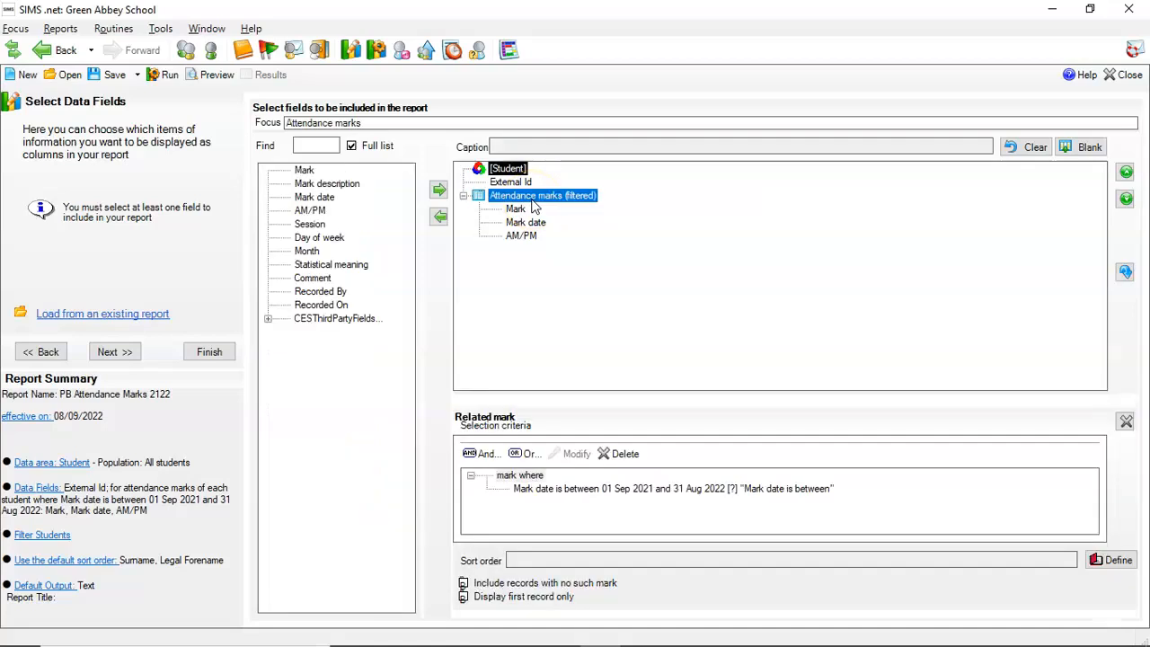
pyautogui.click(666, 491)
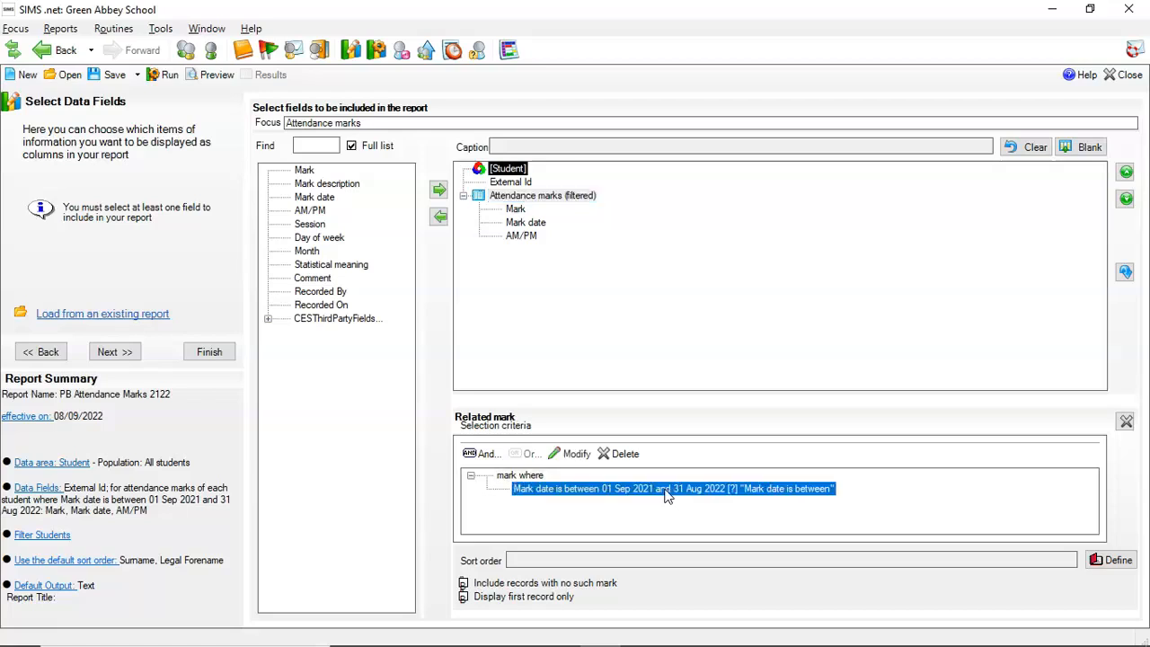
pyautogui.click(572, 454)
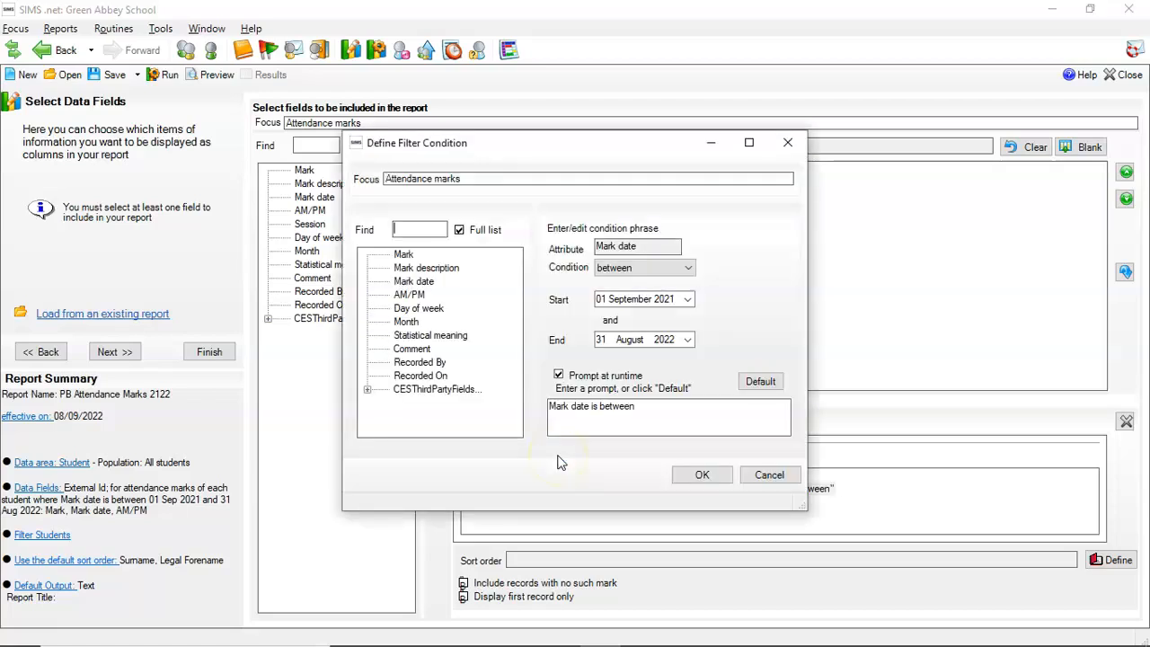
pyautogui.click(663, 302)
pyautogui.press('Up')
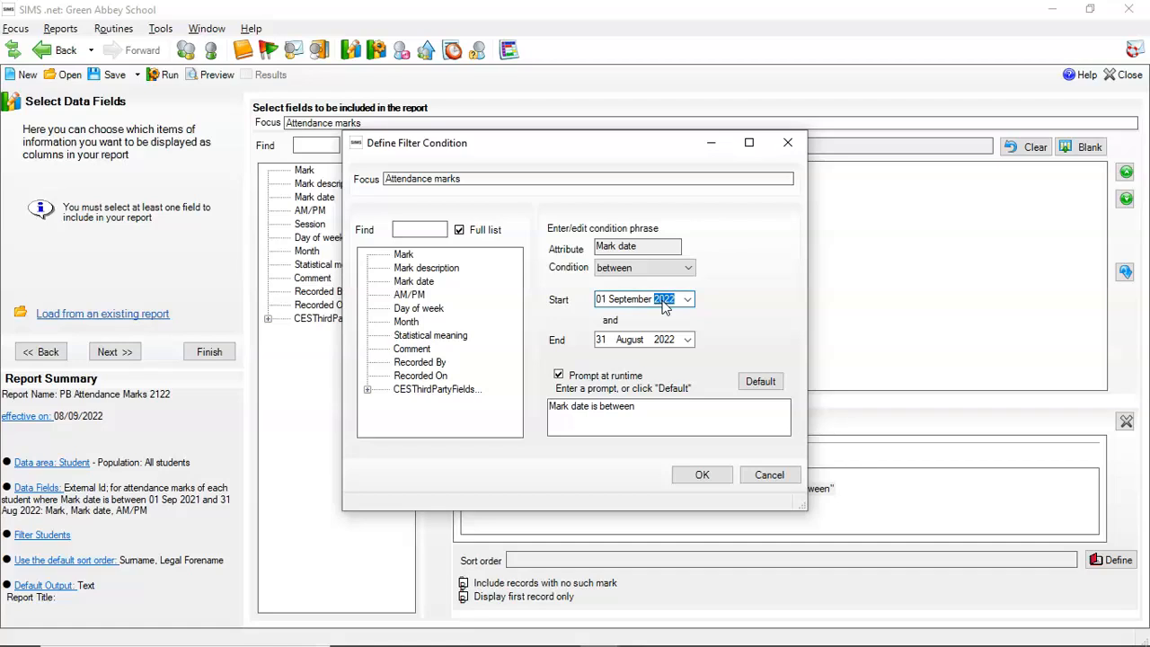
pyautogui.click(670, 341)
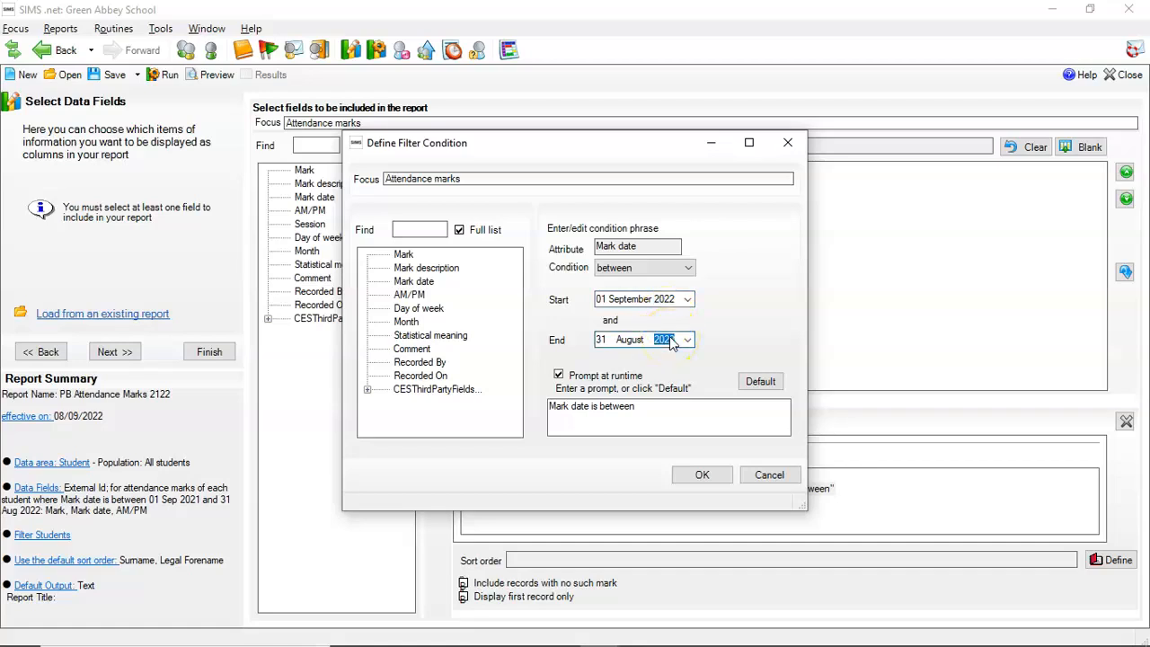
pyautogui.click(675, 349)
pyautogui.click(559, 377)
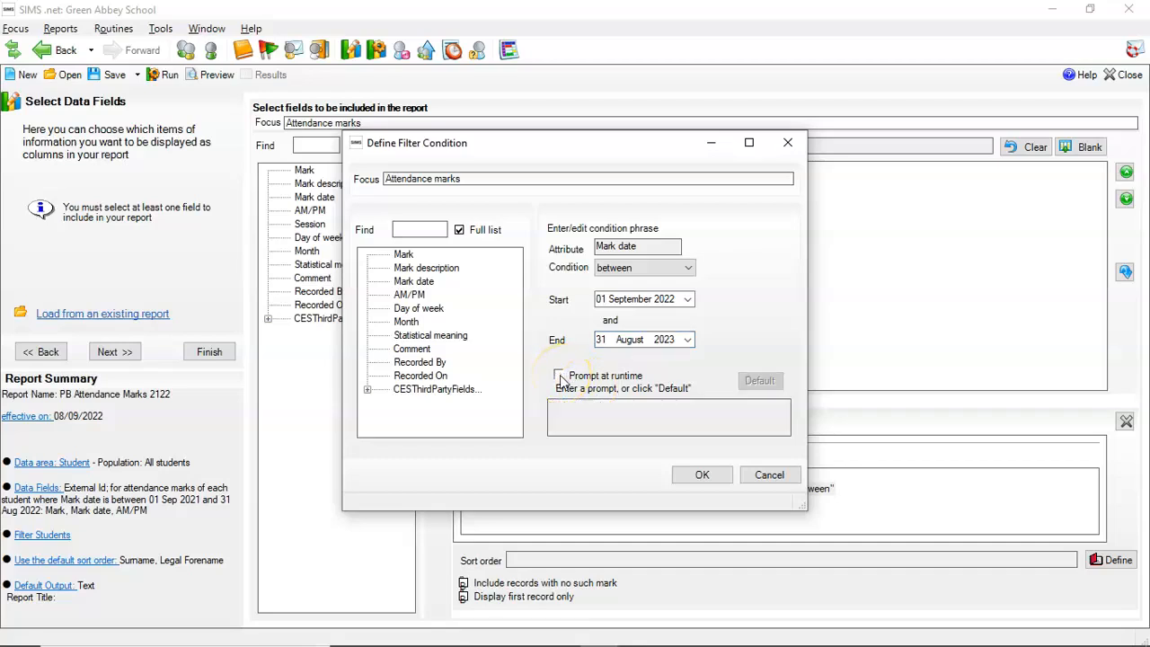
pyautogui.click(705, 476)
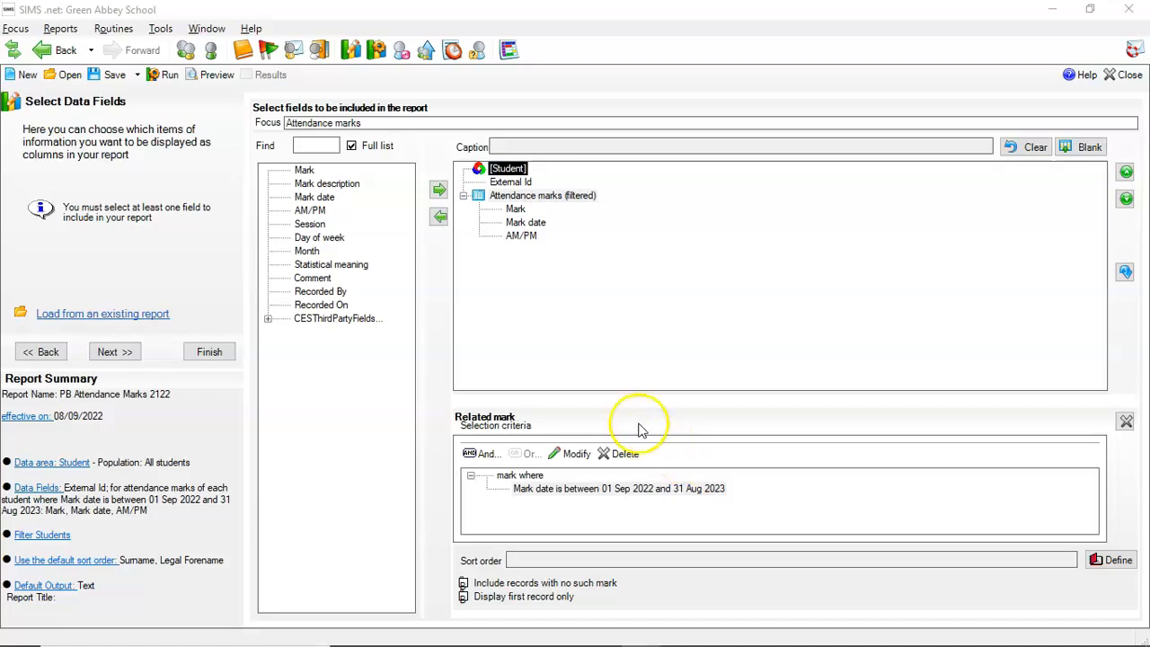
# Change the output file name in the report's default text output to Marks2223.csv, keeping the Attendance folder path.
pyautogui.click(59, 591)
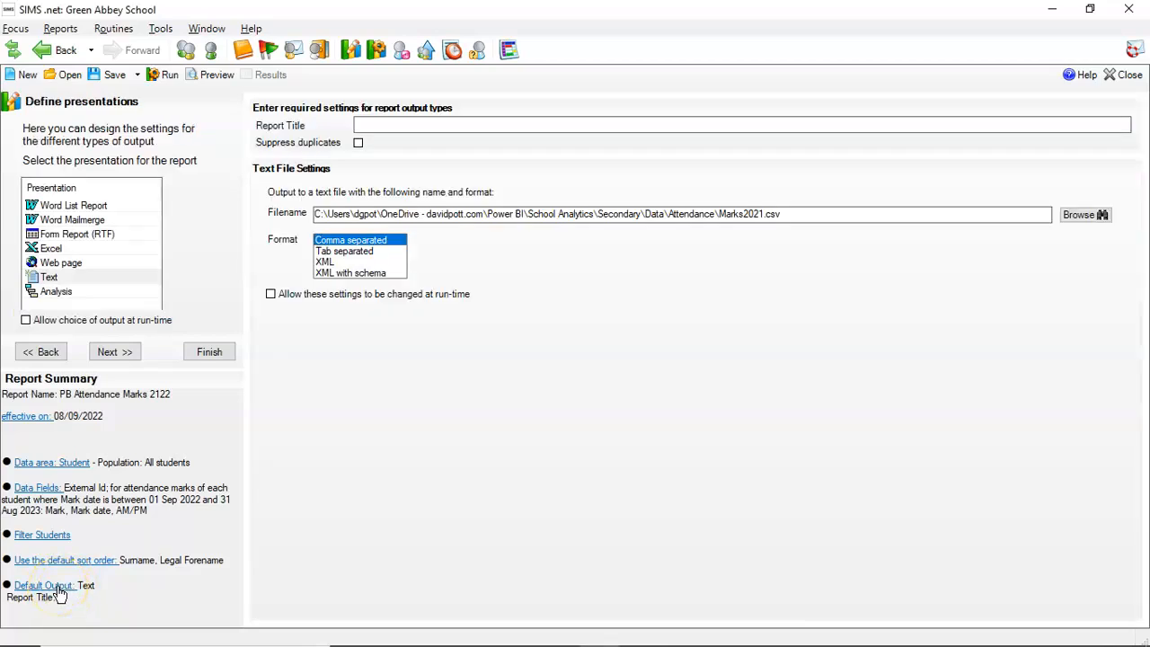
pyautogui.moveTo(790, 214); pyautogui.dragTo(722, 214)
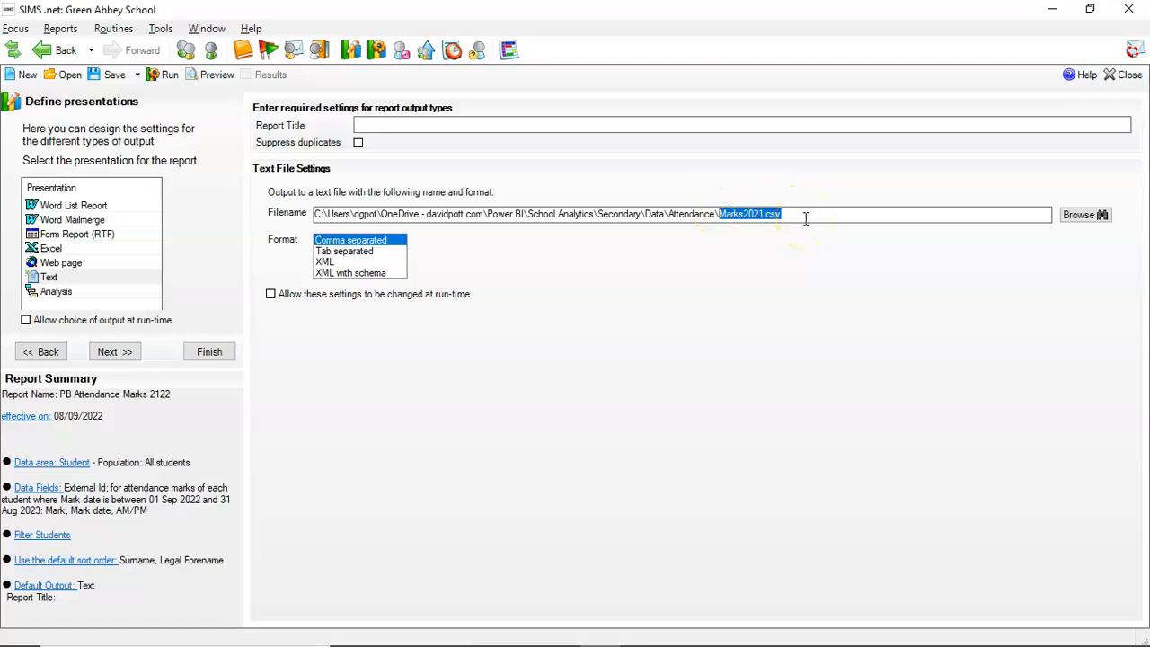
pyautogui.moveTo(717, 214); pyautogui.dragTo(599, 215)
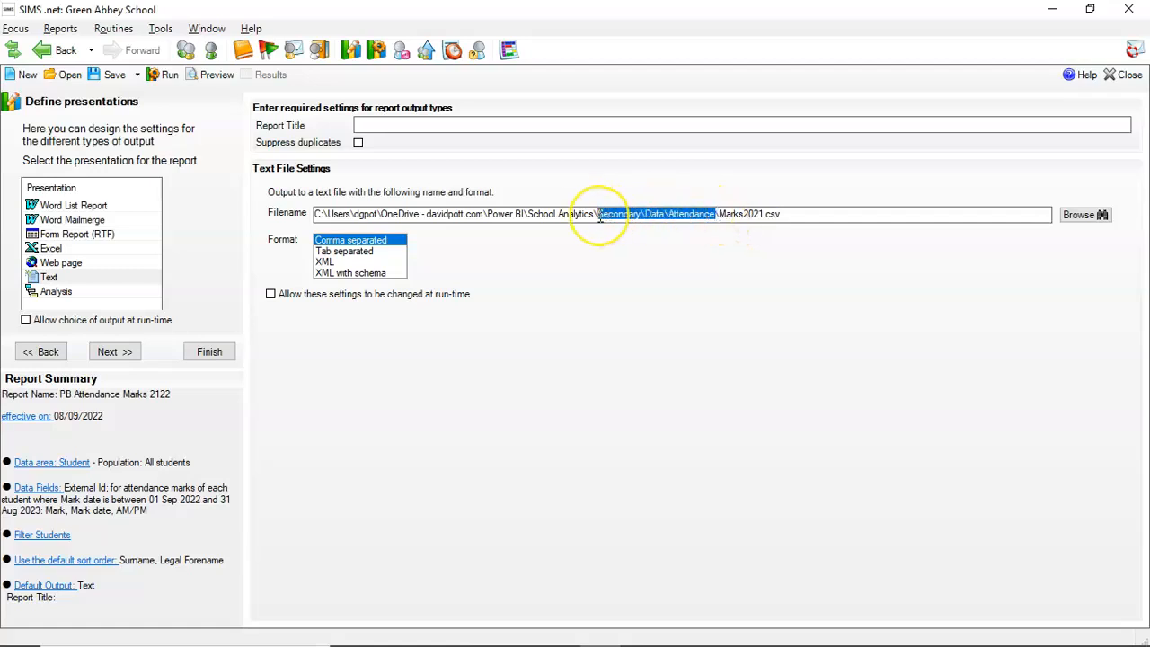
pyautogui.click(762, 216)
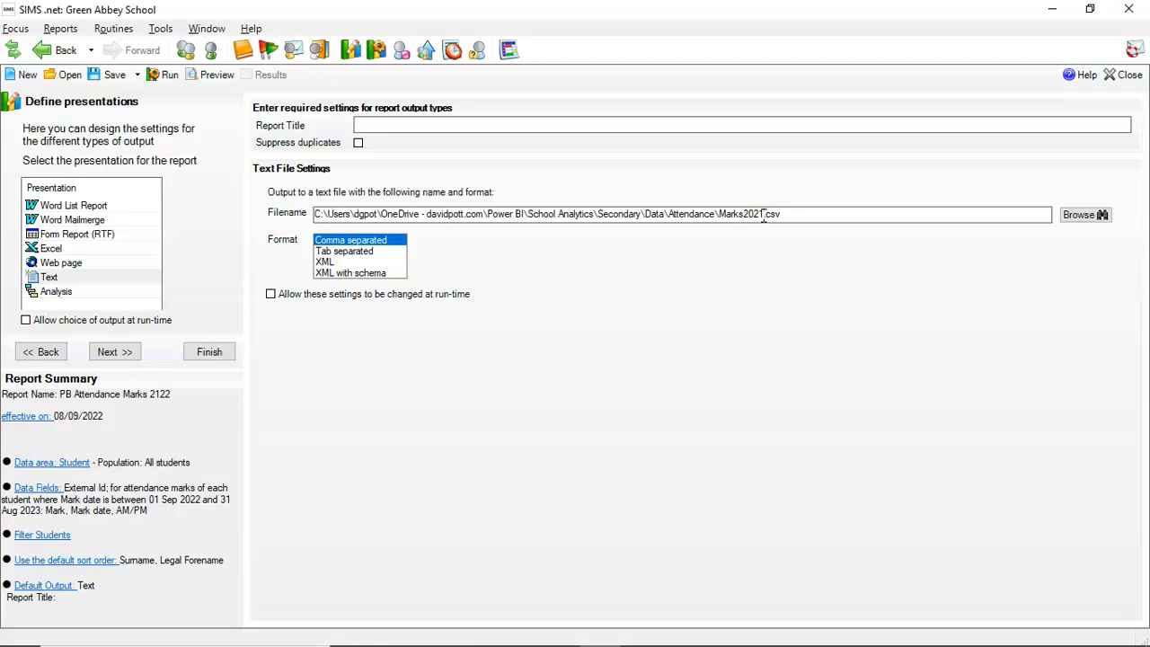
pyautogui.press('BackSpace')
pyautogui.press('BackSpace')
pyautogui.write('2223')
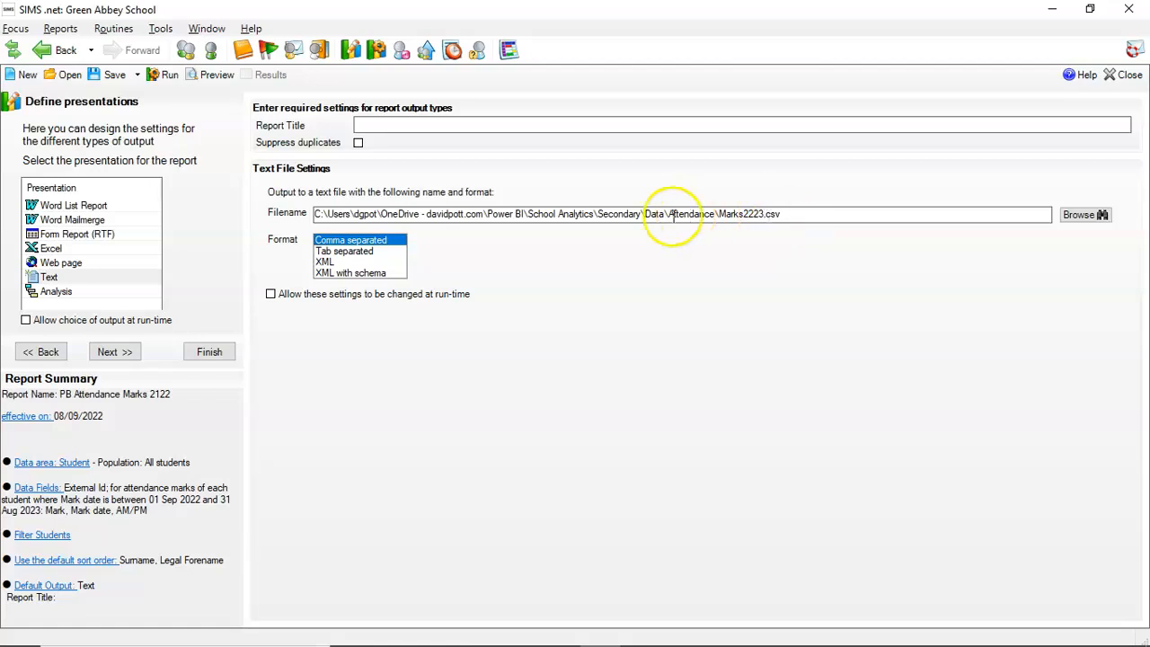
pyautogui.moveTo(665, 216); pyautogui.dragTo(717, 216)
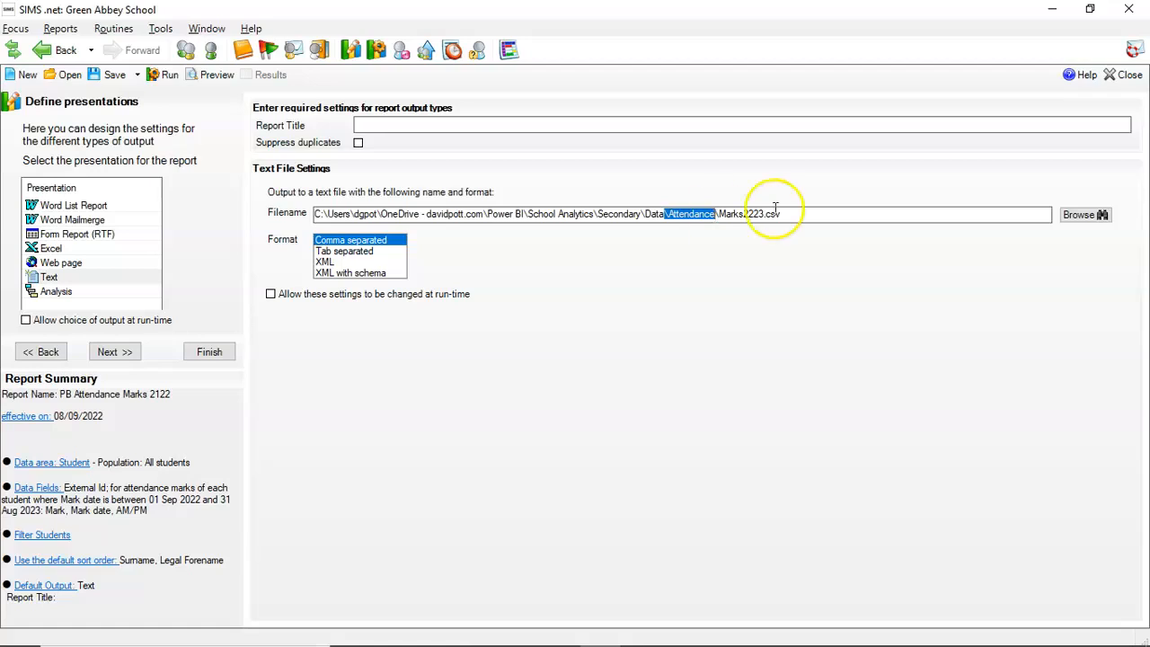
pyautogui.click(808, 215)
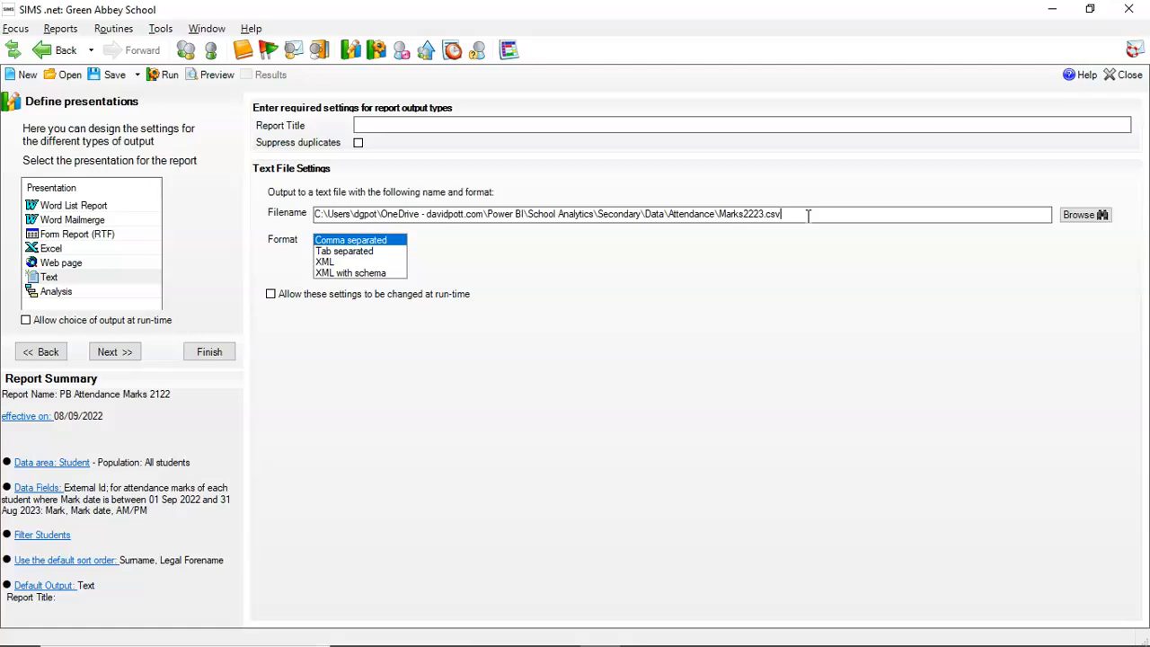
# Switch to the SIMS_Dash_B script in Notepad and examine the Command Reporter calls at its end.
pyautogui.click(600, 645)
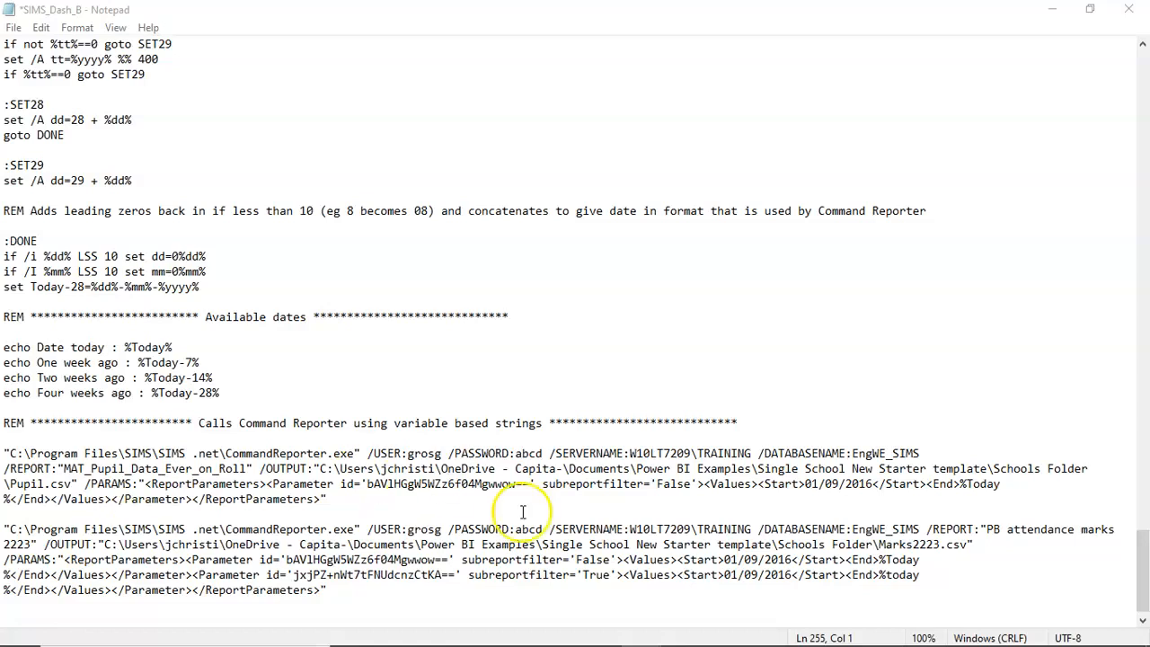
pyautogui.scroll(2, 646, 344)
pyautogui.scroll(-3, 645, 346)
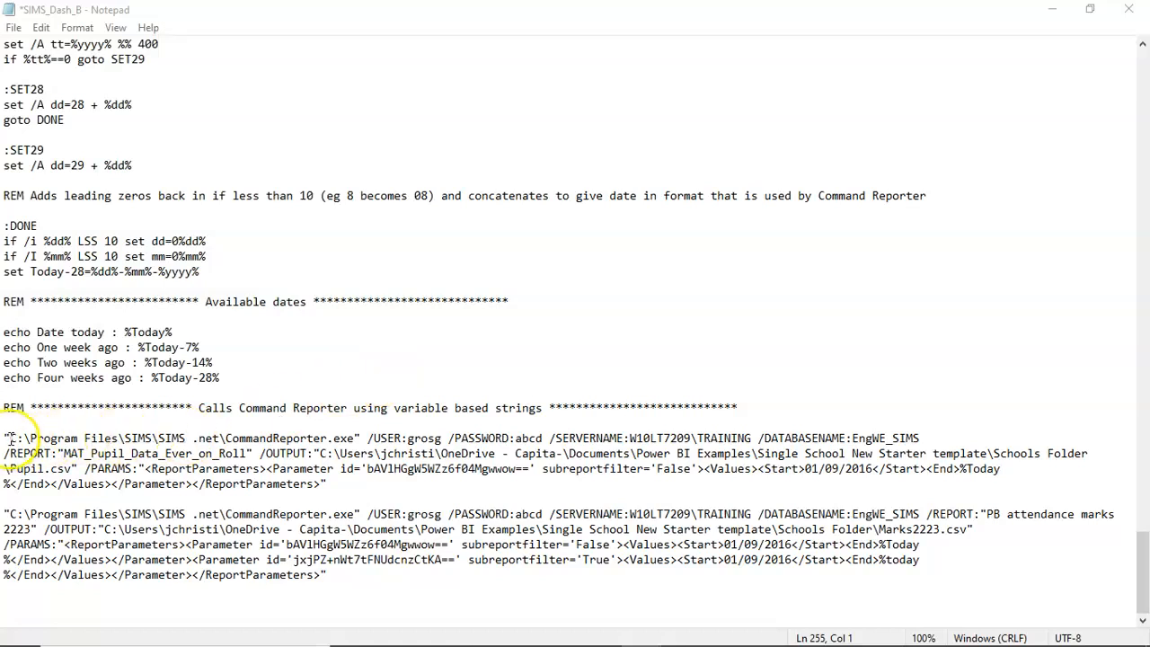
pyautogui.doubleClick(272, 439)
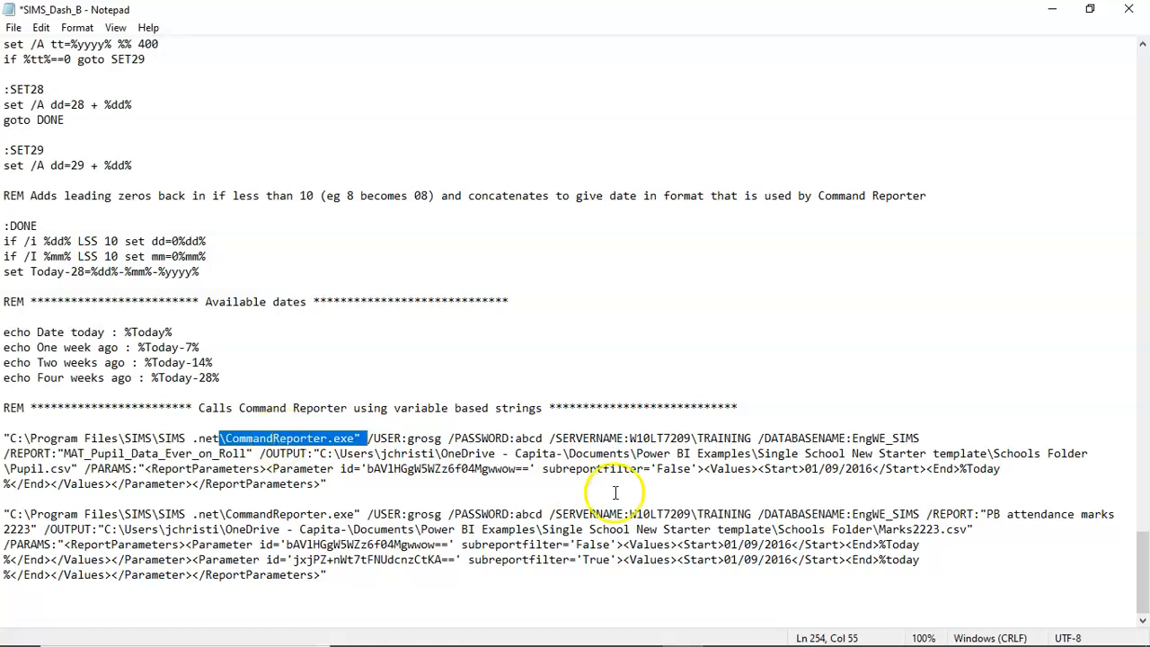
pyautogui.click(739, 512)
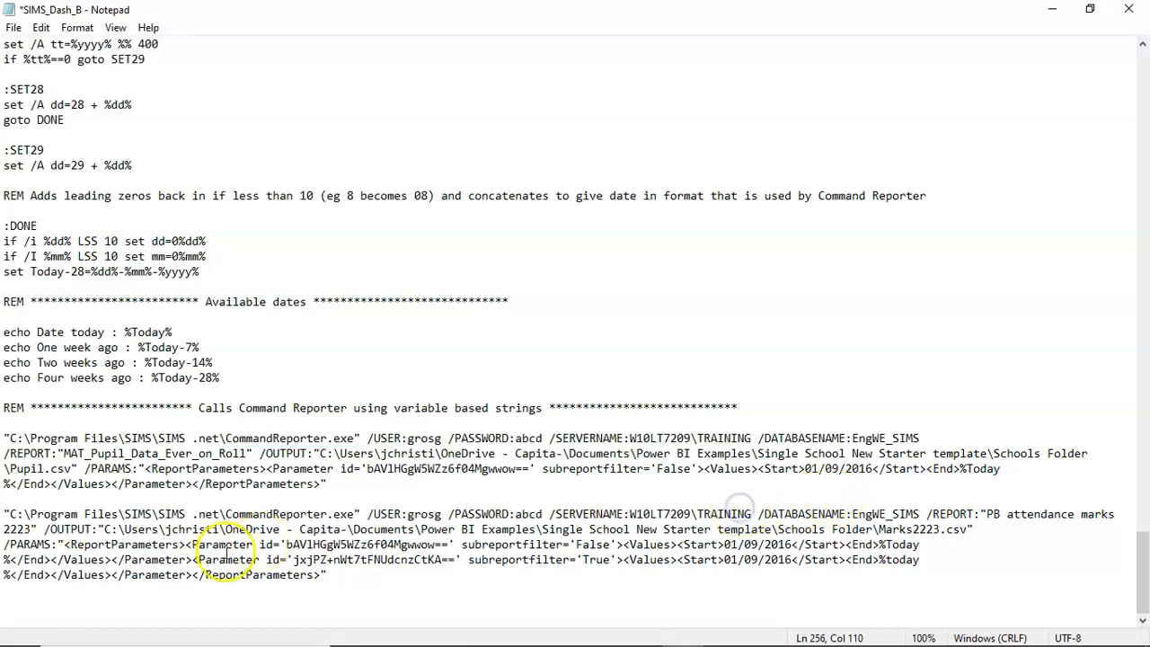
pyautogui.click(228, 512)
pyautogui.moveTo(228, 512); pyautogui.dragTo(360, 529)
pyautogui.click(749, 515)
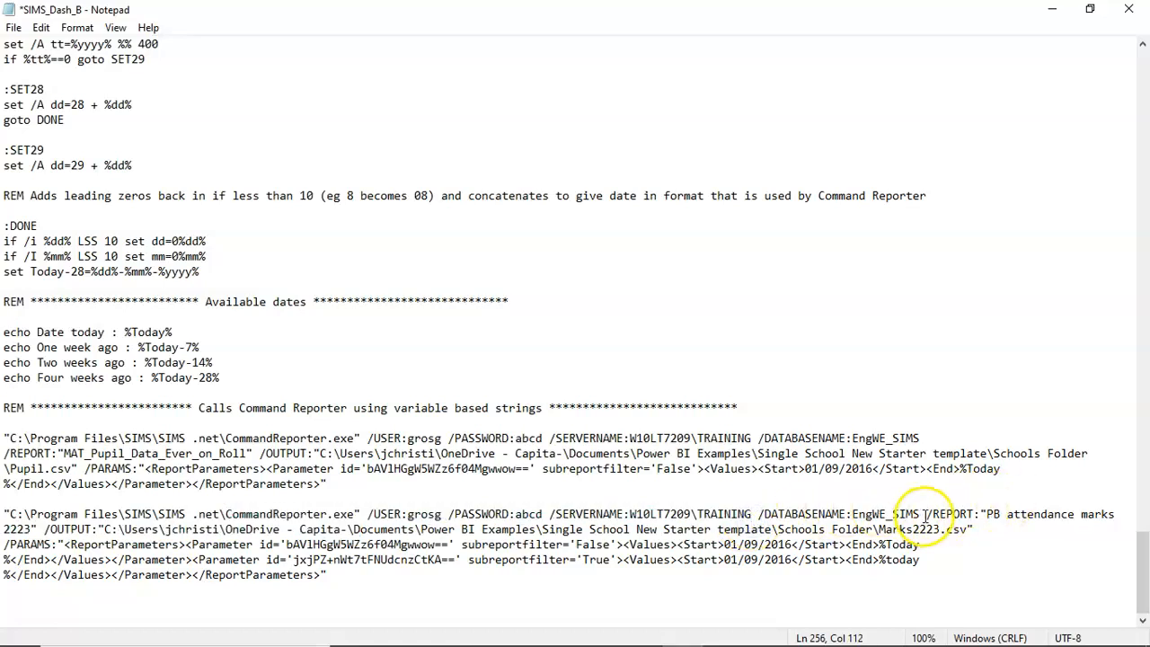
# Examine the report name, output path and parameter arguments of the second Command Reporter call.
pyautogui.moveTo(926, 514); pyautogui.dragTo(35, 530)
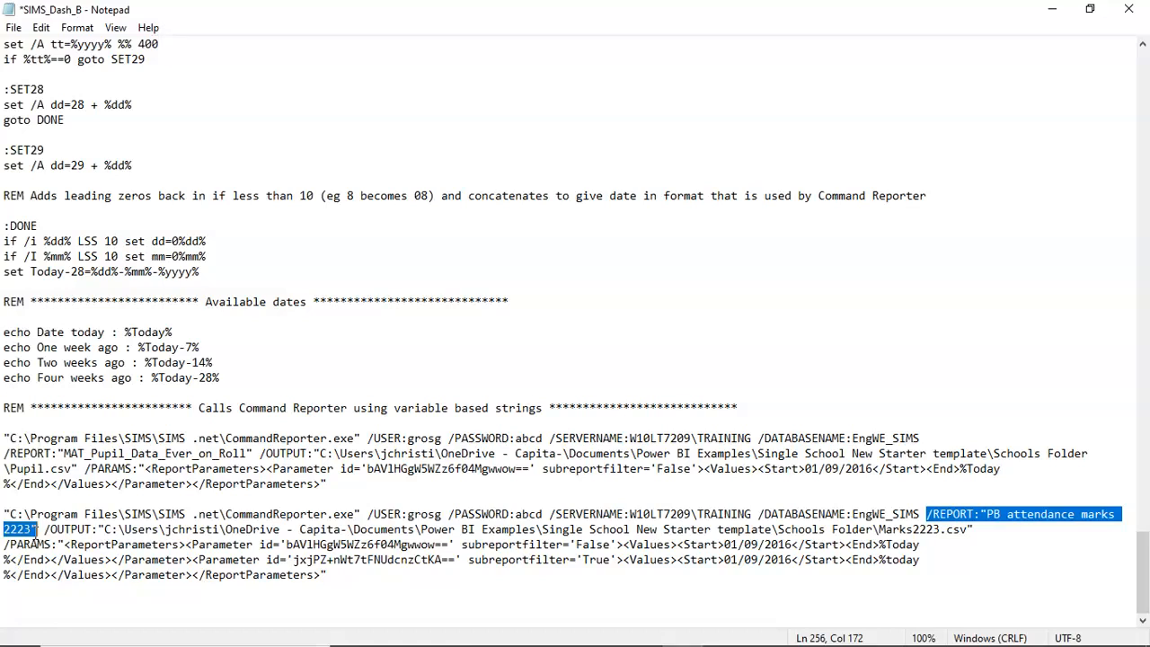
pyautogui.click(105, 529)
pyautogui.moveTo(104, 529); pyautogui.dragTo(969, 528)
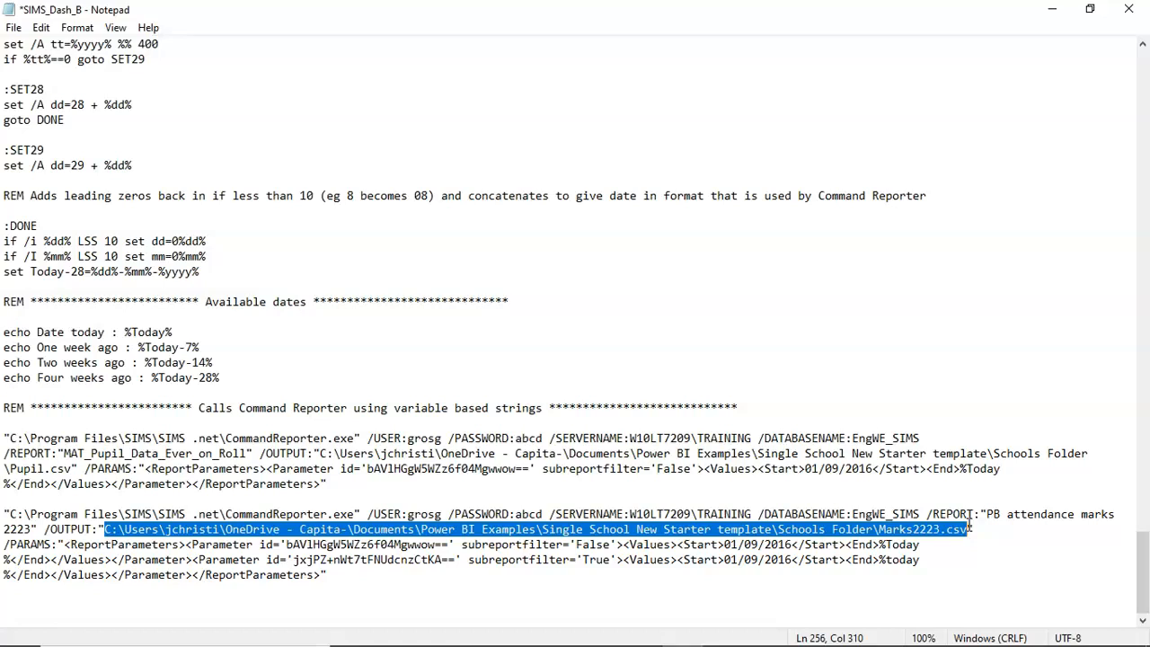
pyautogui.click(926, 530)
pyautogui.moveTo(878, 530); pyautogui.dragTo(965, 529)
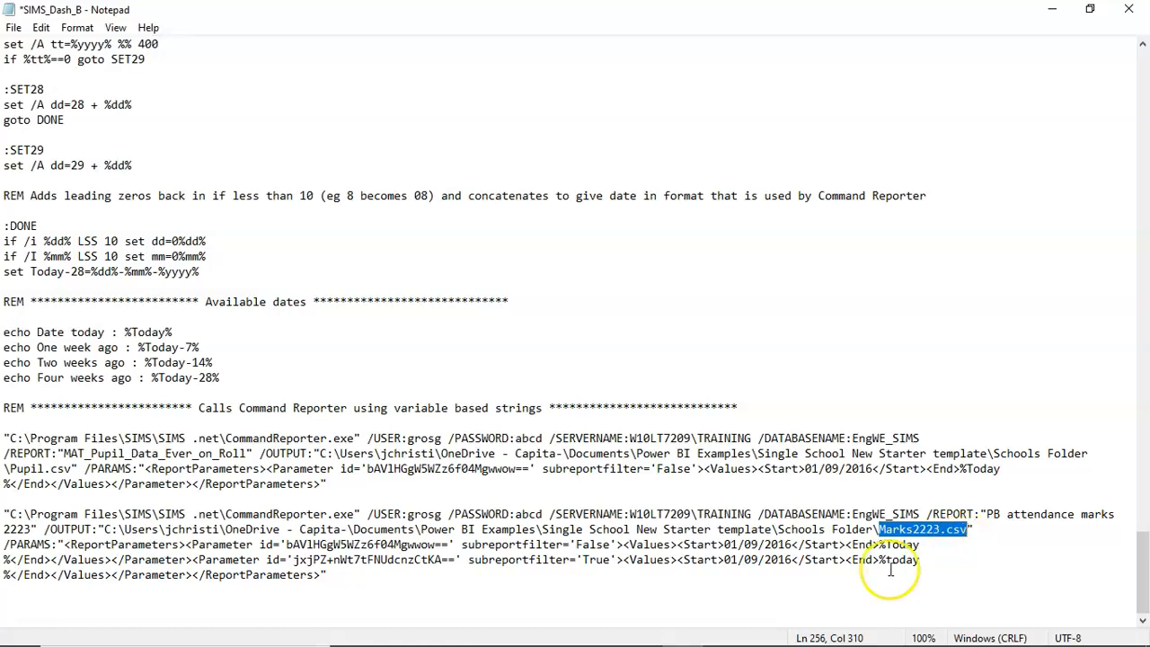
pyautogui.moveTo(875, 571); pyautogui.dragTo(4, 544)
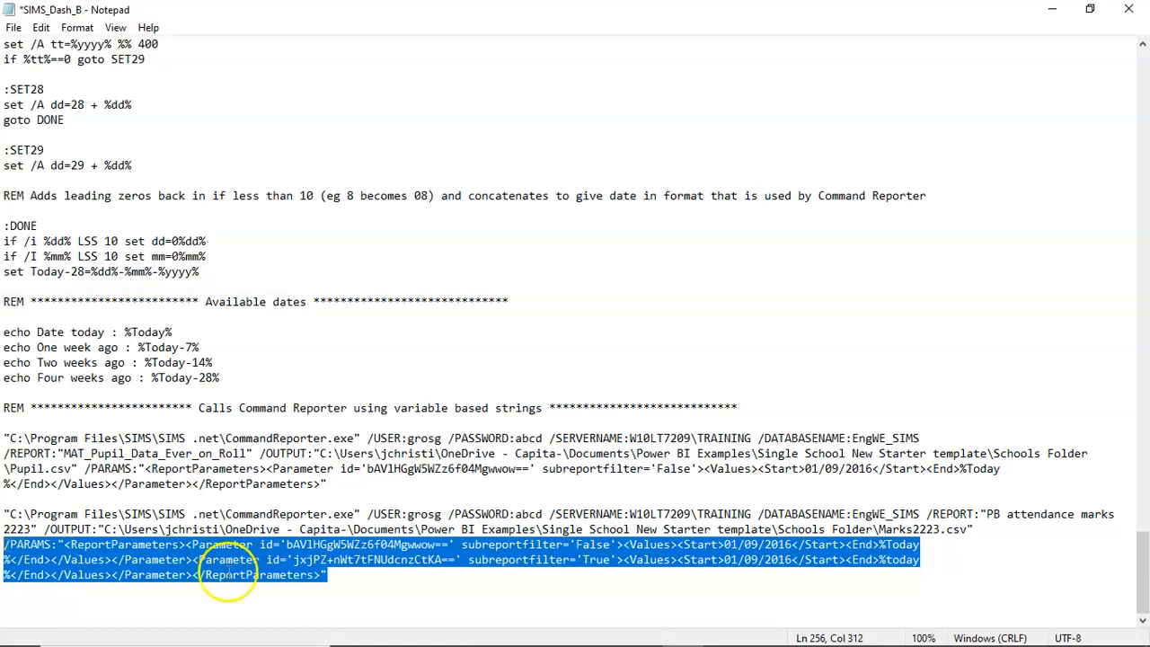
pyautogui.click(963, 519)
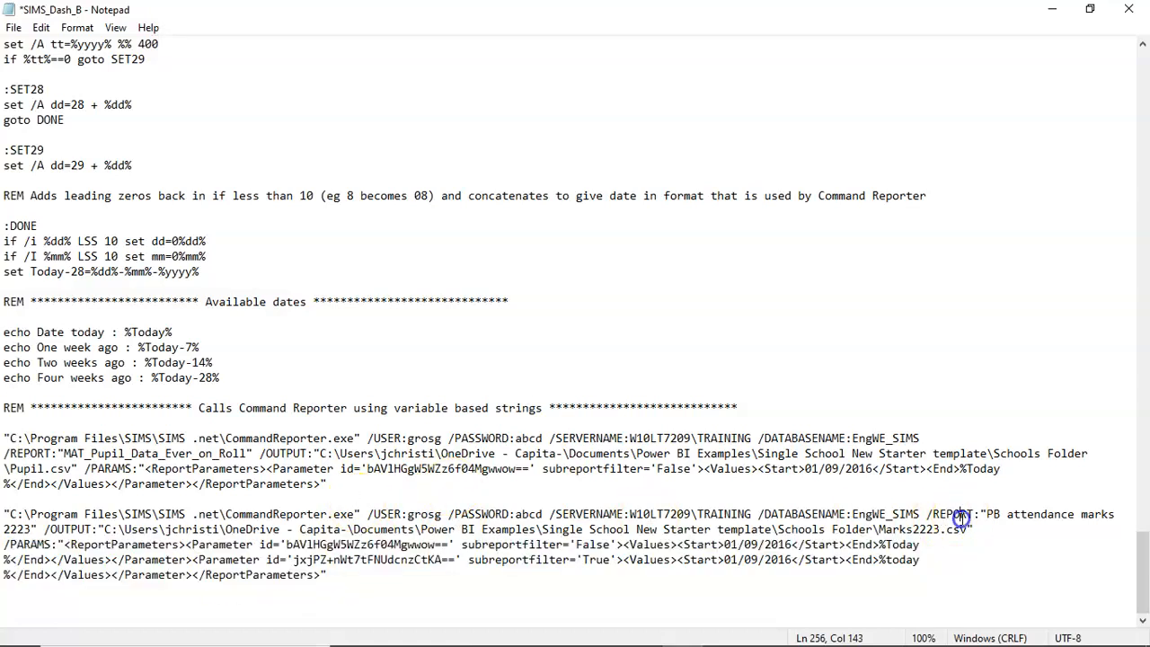
pyautogui.doubleClick(963, 519)
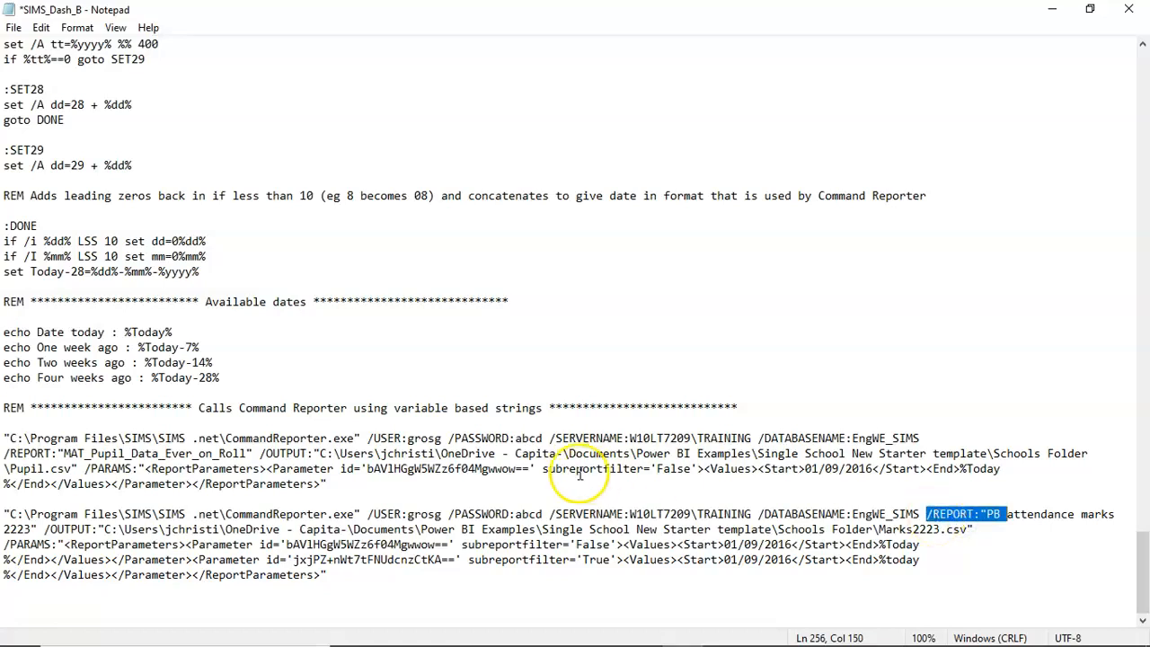
pyautogui.doubleClick(66, 528)
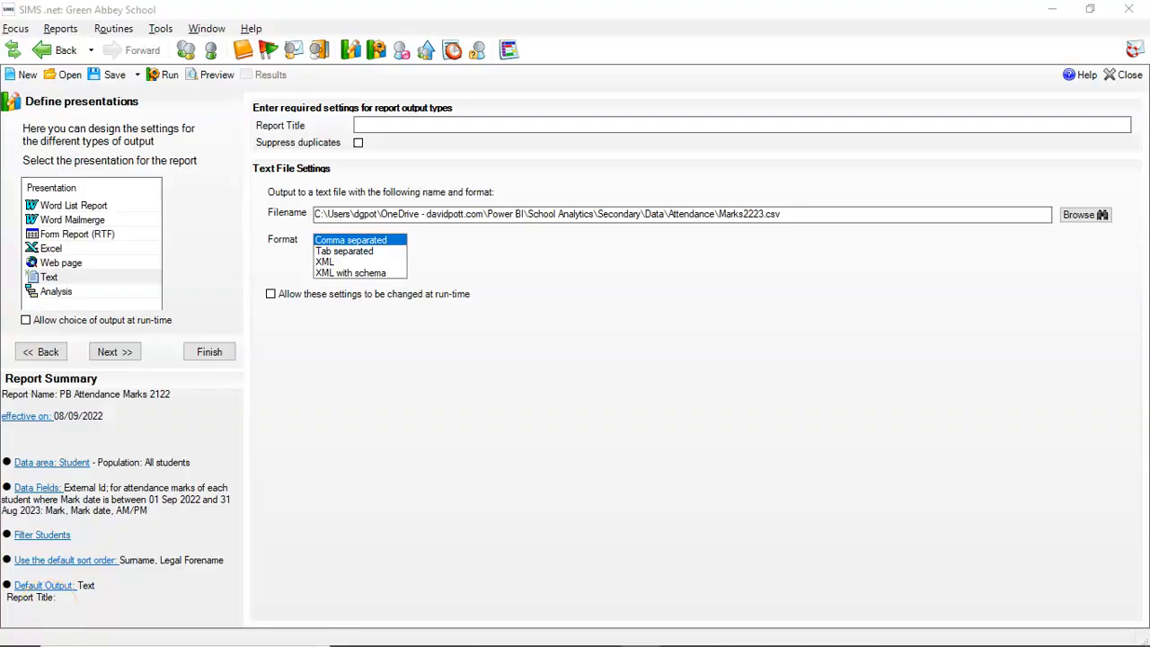
# Switch back to SIMS .net and save the report as a copy named PB Attendance Marks 2223.
pyautogui.click(139, 77)
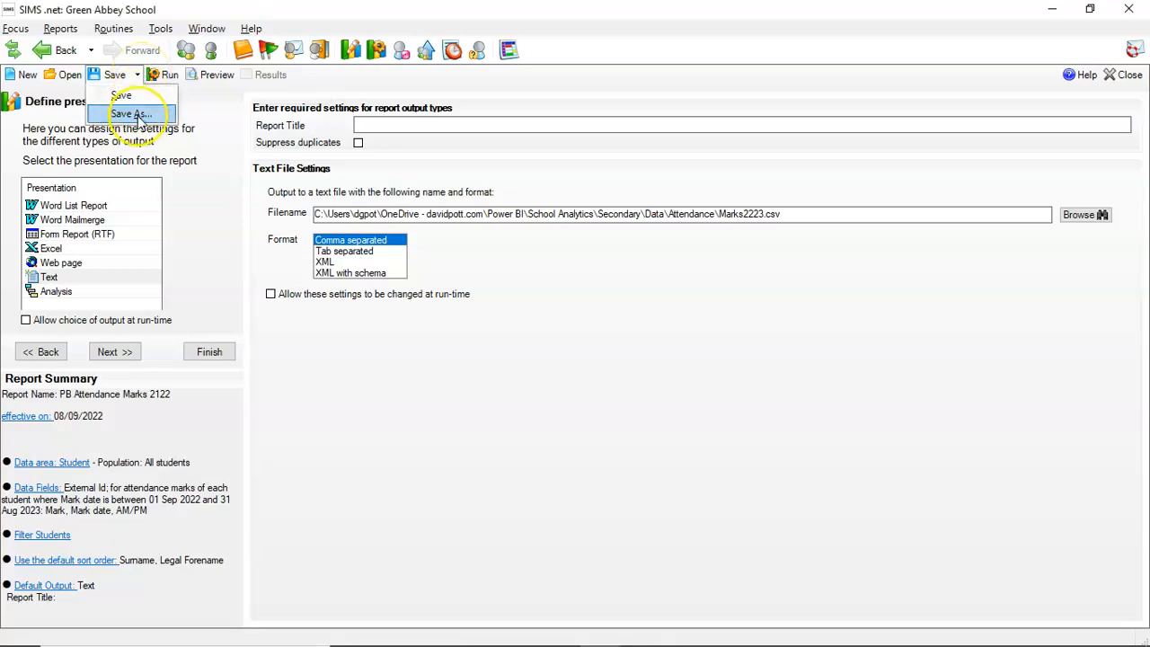
pyautogui.click(135, 114)
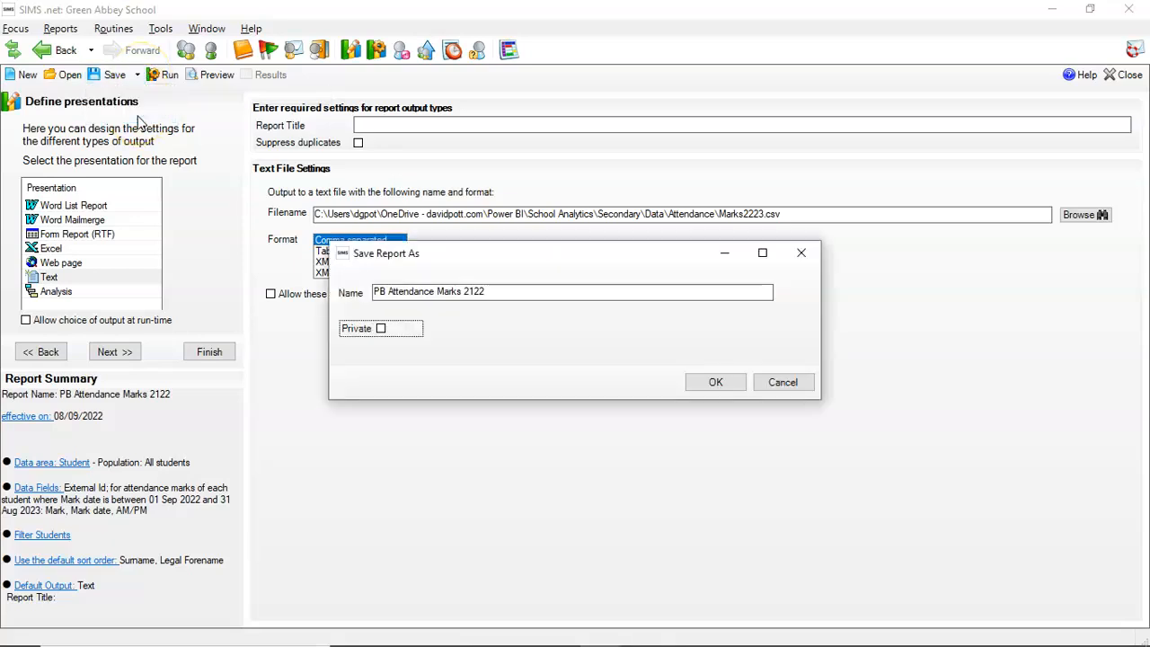
pyautogui.click(491, 292)
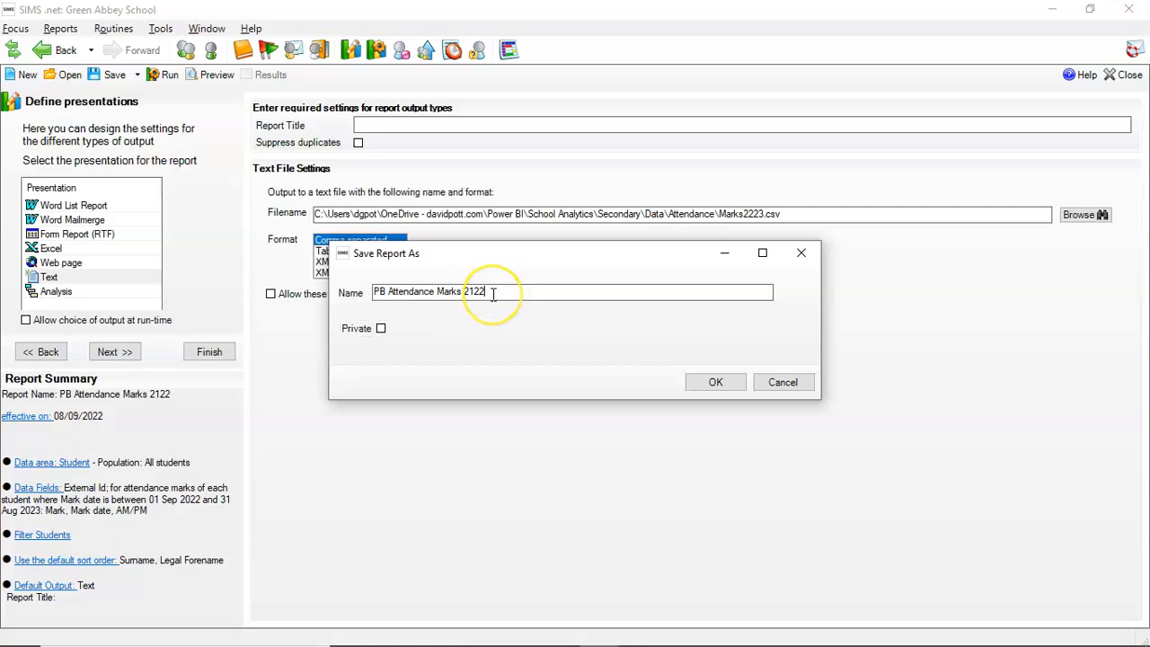
pyautogui.press('BackSpace')
pyautogui.press('BackSpace')
pyautogui.press('BackSpace')
pyautogui.press('BackSpace')
pyautogui.write('222')
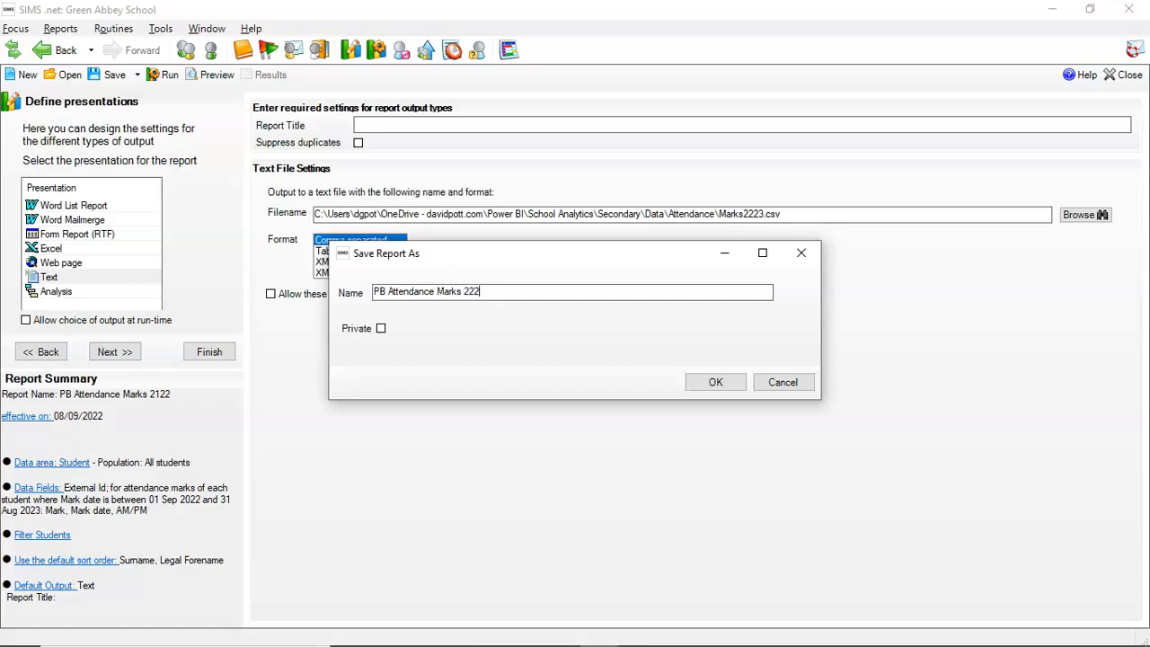
pyautogui.write('3')
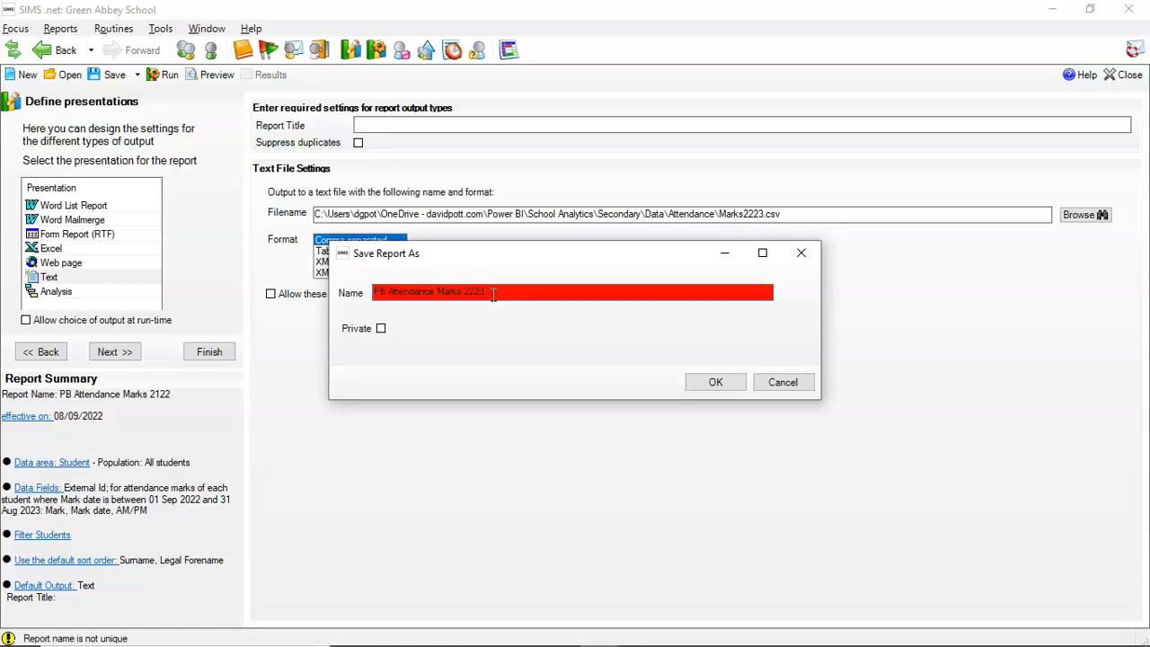